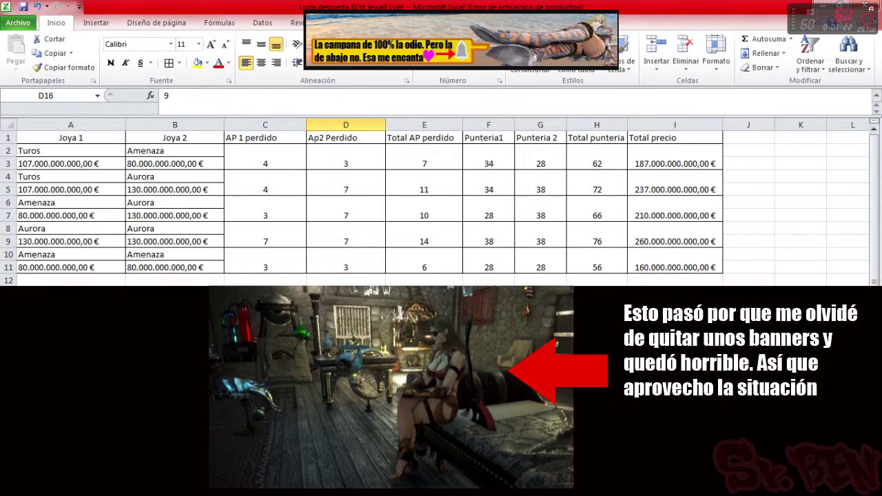
Step: Review the jewel name pairings in the Joya 1 and Joya 2 columns, from Turos with Amenaza down to Amenaza with Amenaza
click(61, 151)
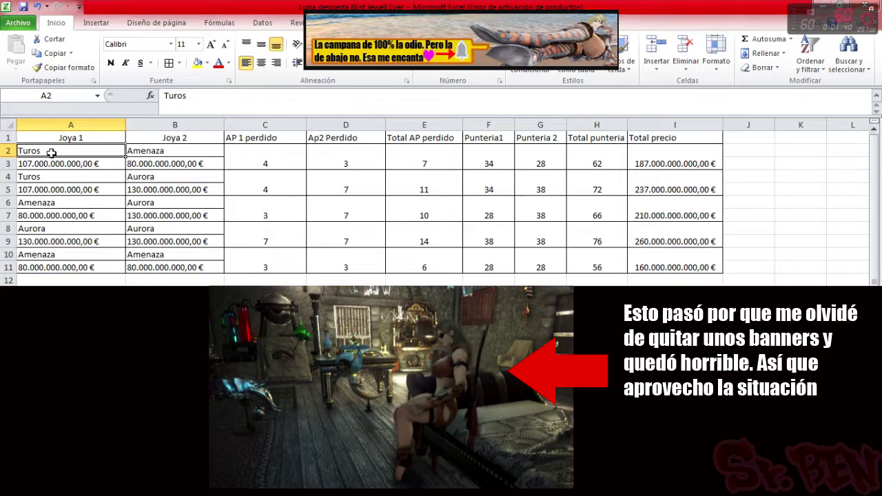
key(Right)
click(71, 177)
click(132, 177)
click(53, 202)
click(144, 206)
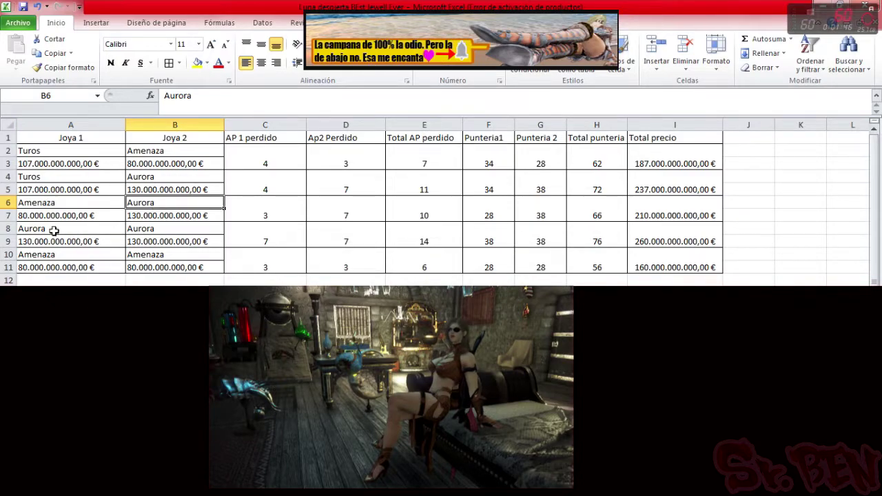
drag(54, 231, 131, 228)
drag(78, 254, 126, 250)
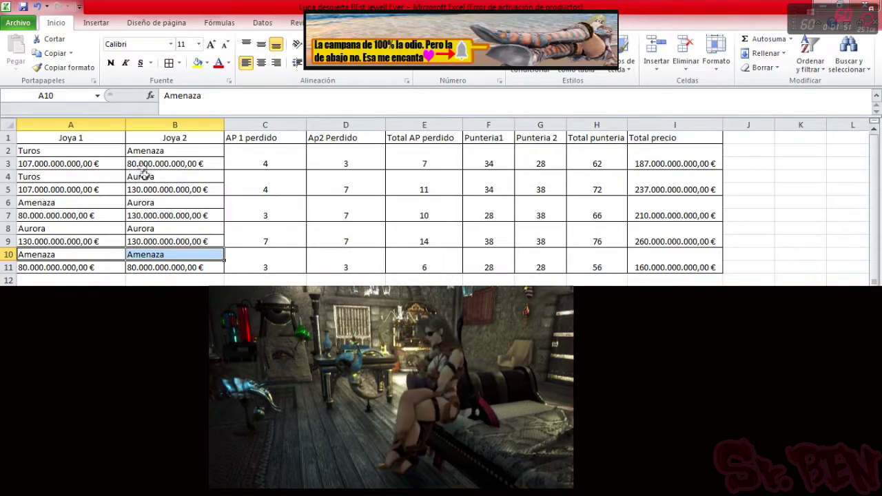
Step: Examine the individual price of each jewel beneath its name for all five Joya 1 and Joya 2 pairings
drag(55, 150, 52, 172)
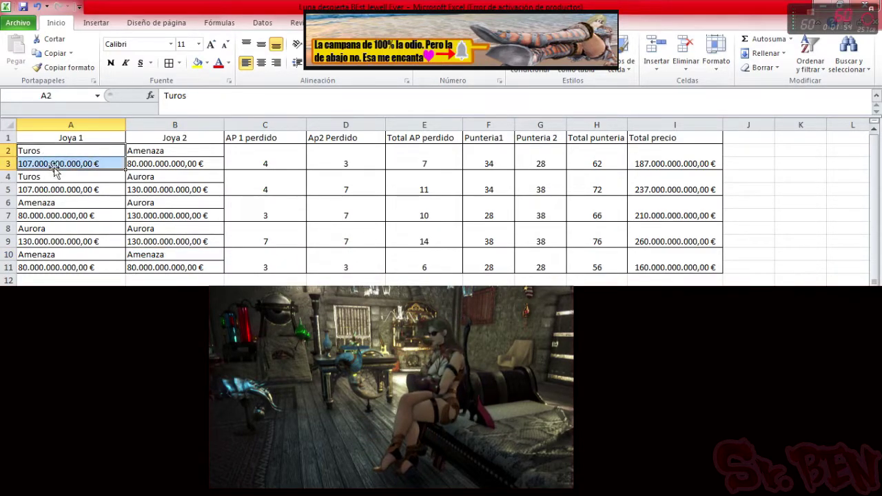
drag(185, 153, 188, 165)
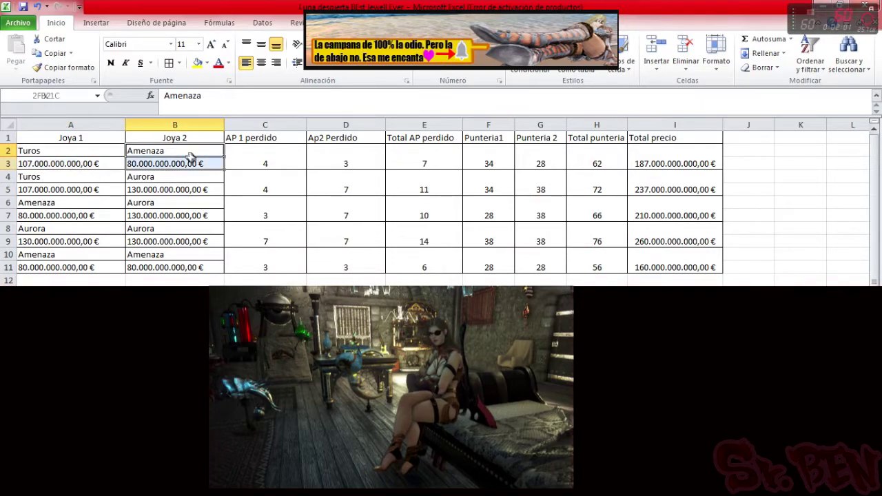
drag(66, 189, 130, 191)
click(165, 189)
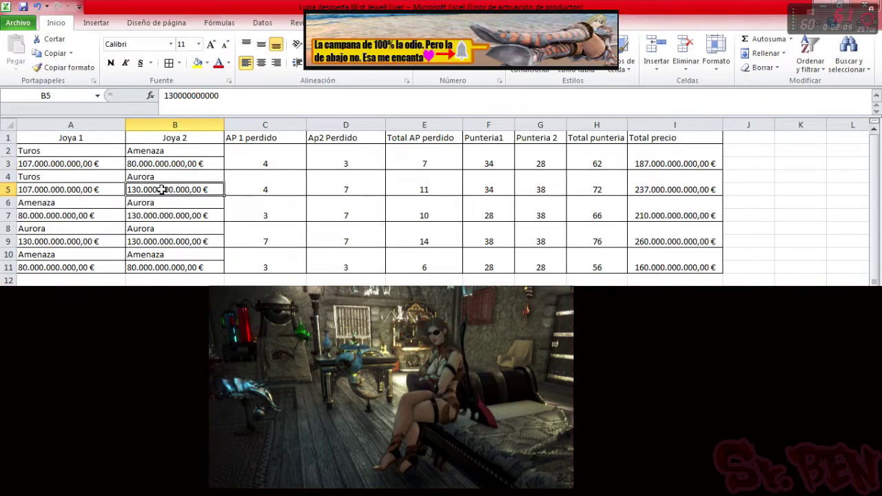
click(45, 217)
click(169, 219)
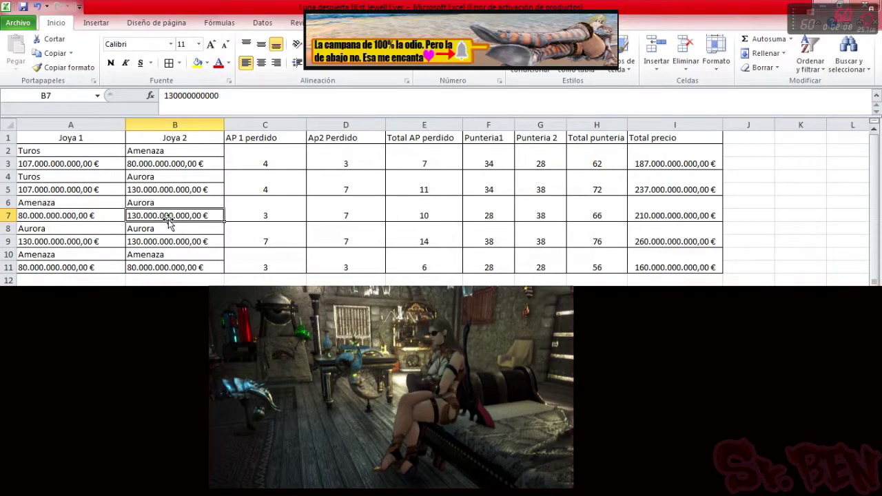
click(117, 241)
click(161, 242)
click(60, 265)
click(142, 266)
click(74, 268)
click(136, 268)
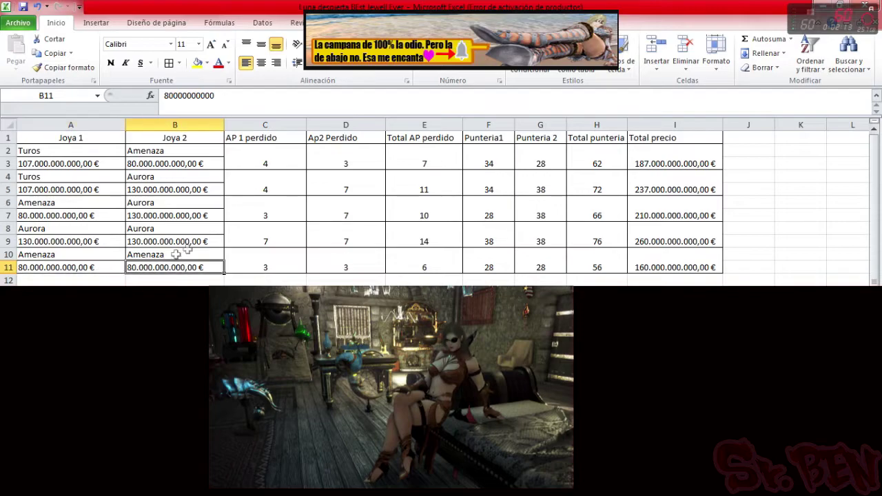
Step: Examine the lost AP of the Turos and Amenaza pairing for each jewel and its total formula
key(ctrl+Home)
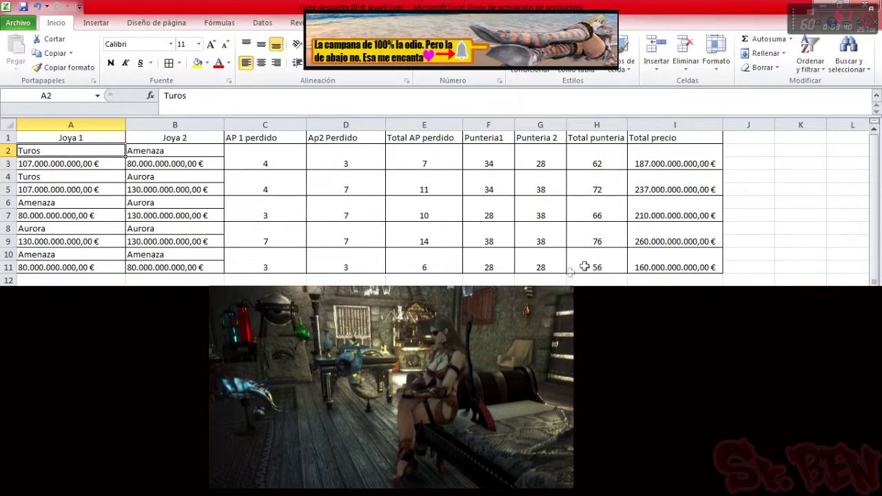
click(132, 153)
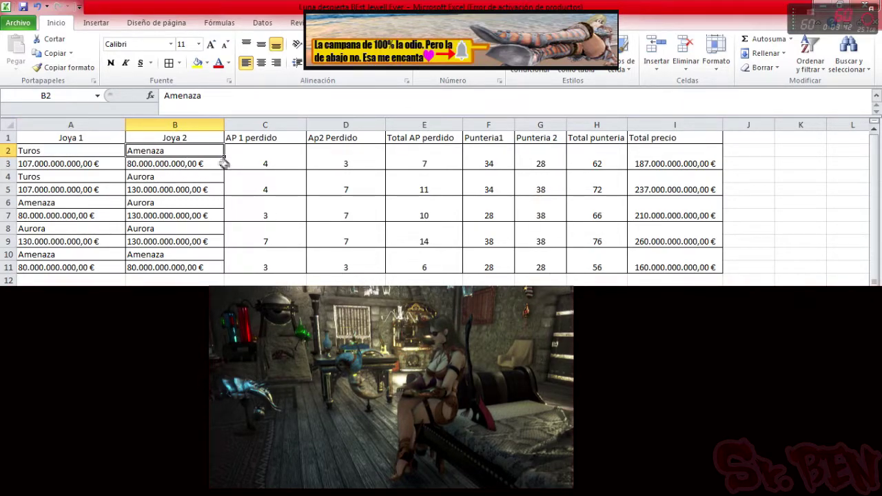
click(288, 150)
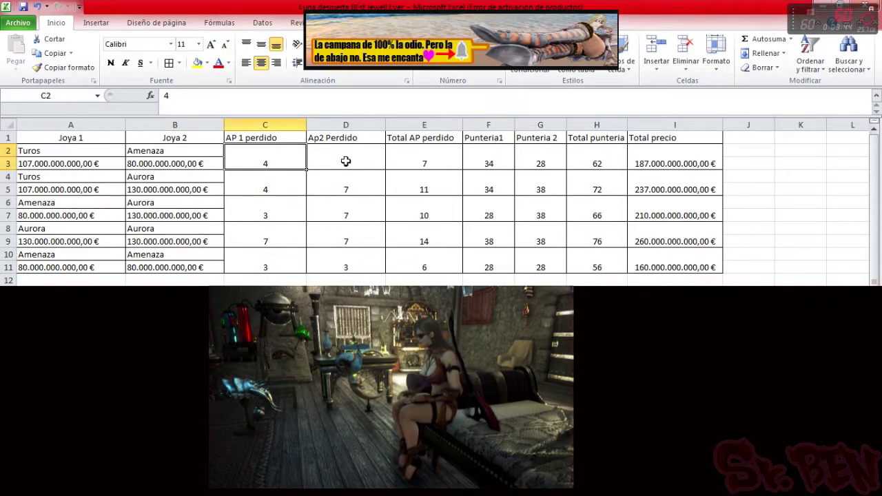
click(345, 162)
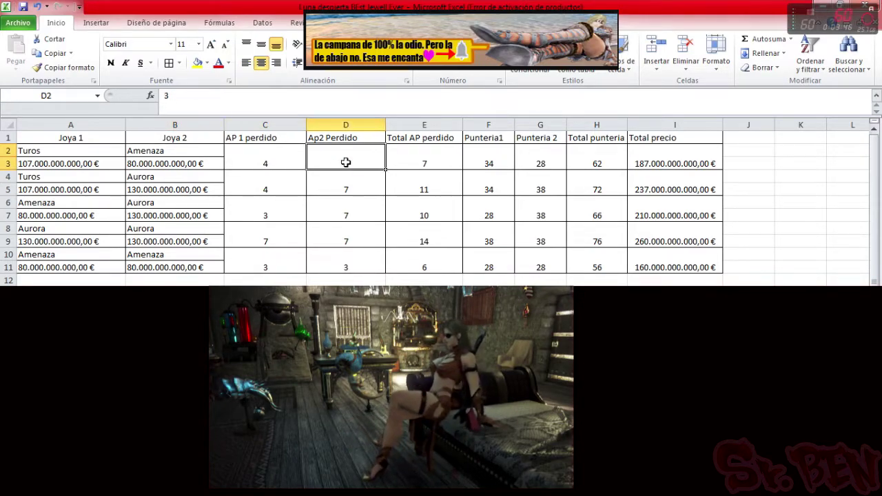
click(272, 174)
text(4)
key(ctrl+Return)
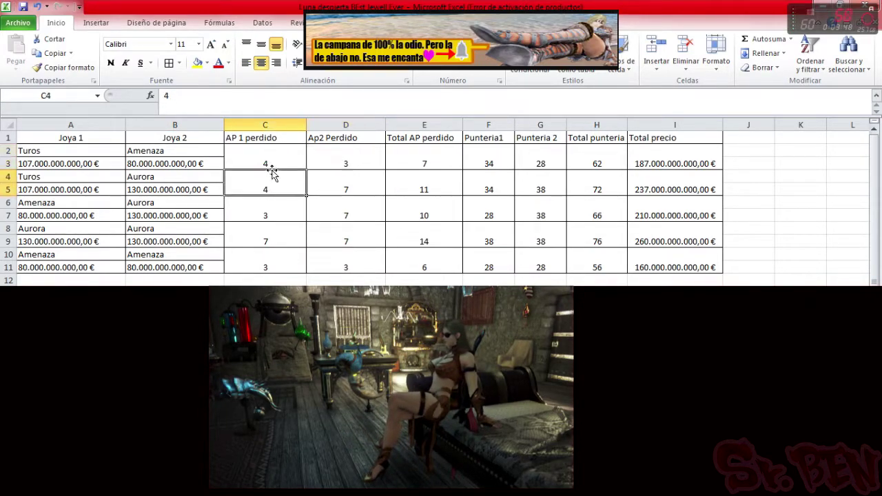
click(276, 160)
click(425, 158)
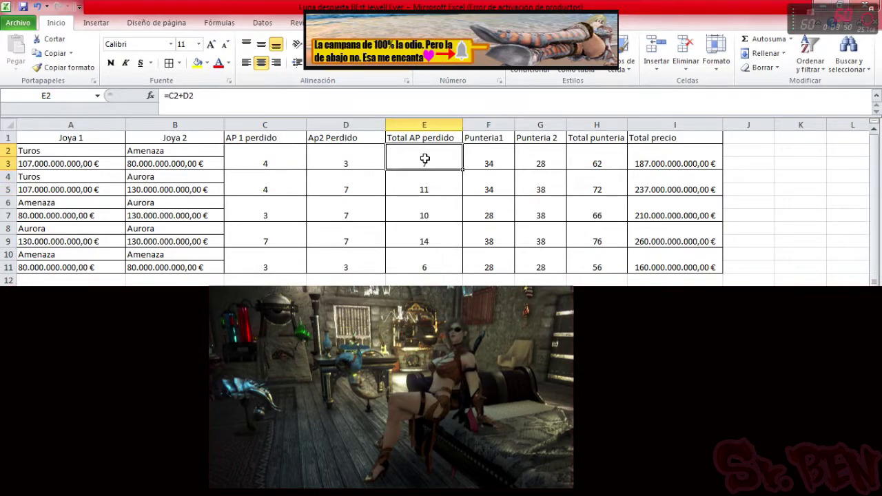
Step: Check the total price of the Turos and Amenaza pairing against the two jewels' individual prices
drag(69, 153, 138, 166)
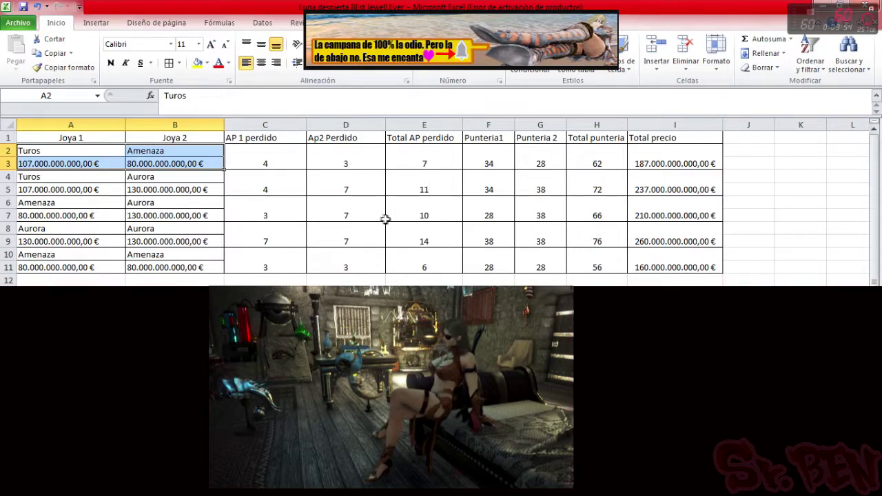
click(669, 165)
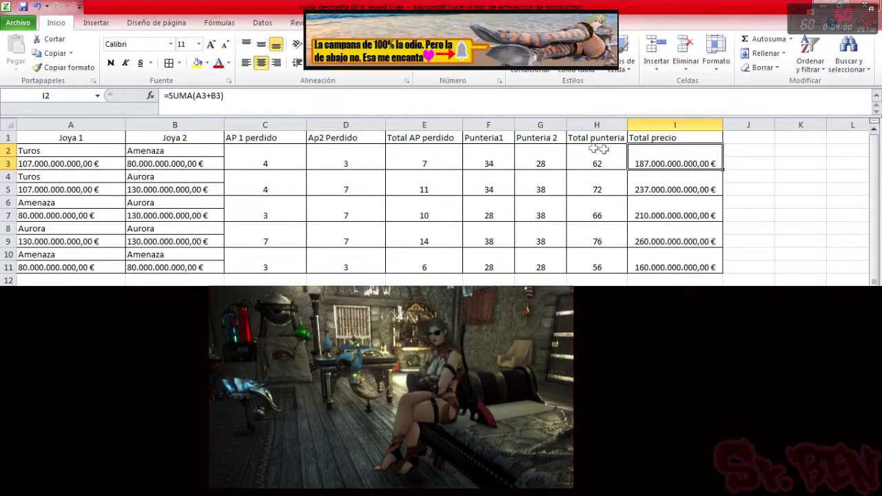
click(58, 162)
click(157, 165)
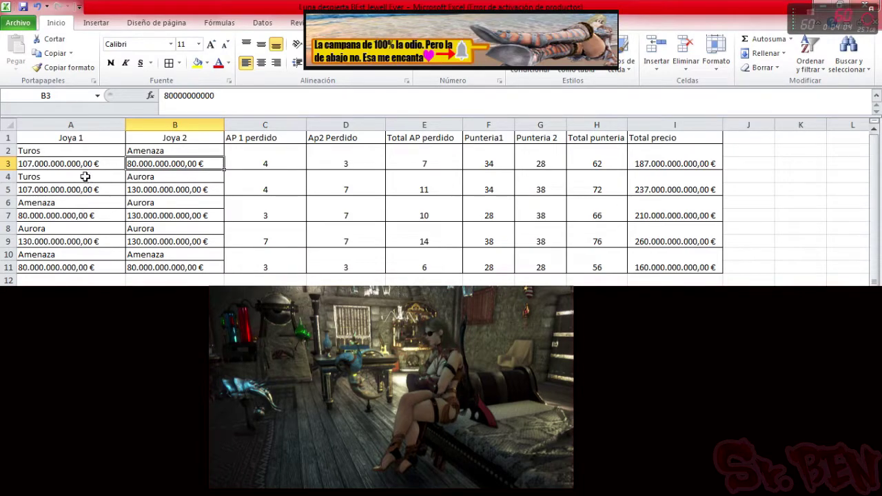
Step: Examine the lost AP per jewel, the total lost AP and the total price of the Turos and Aurora pairing
click(165, 177)
click(256, 179)
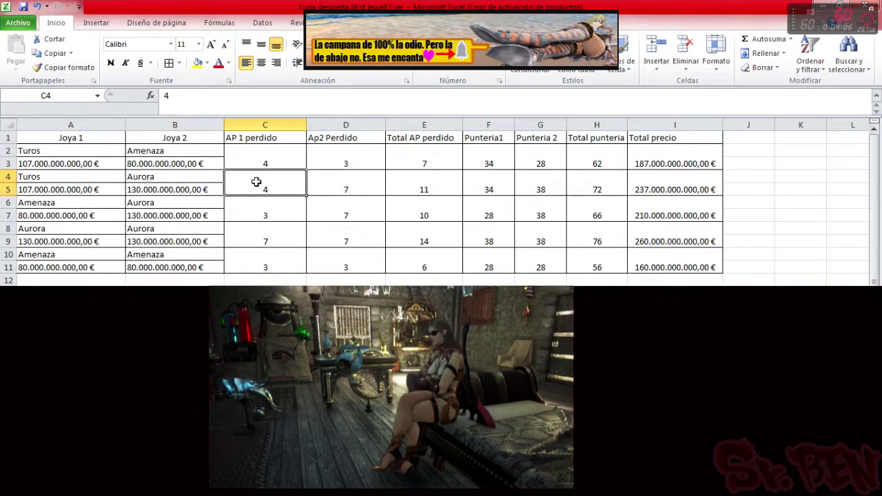
click(346, 188)
click(160, 175)
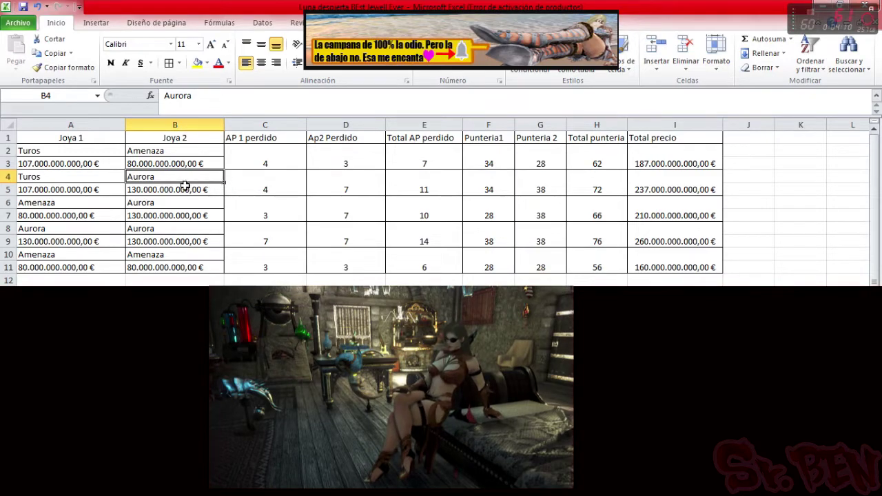
click(351, 182)
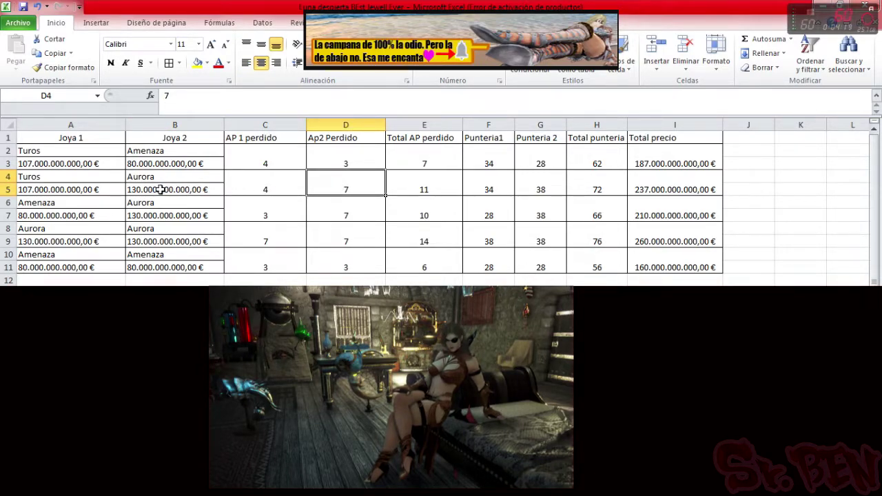
click(244, 186)
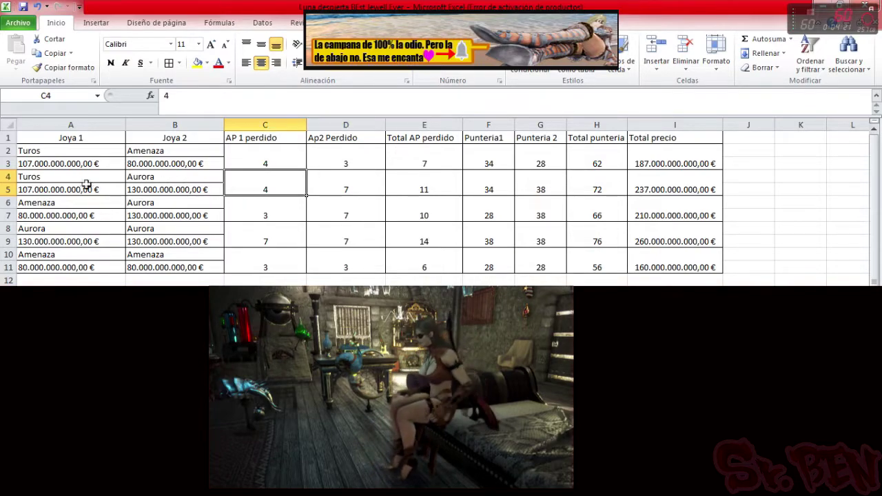
click(419, 186)
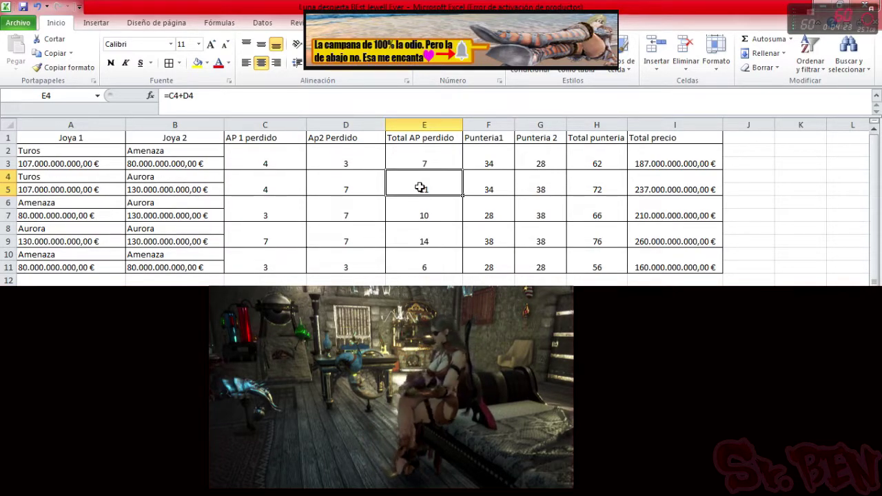
click(662, 187)
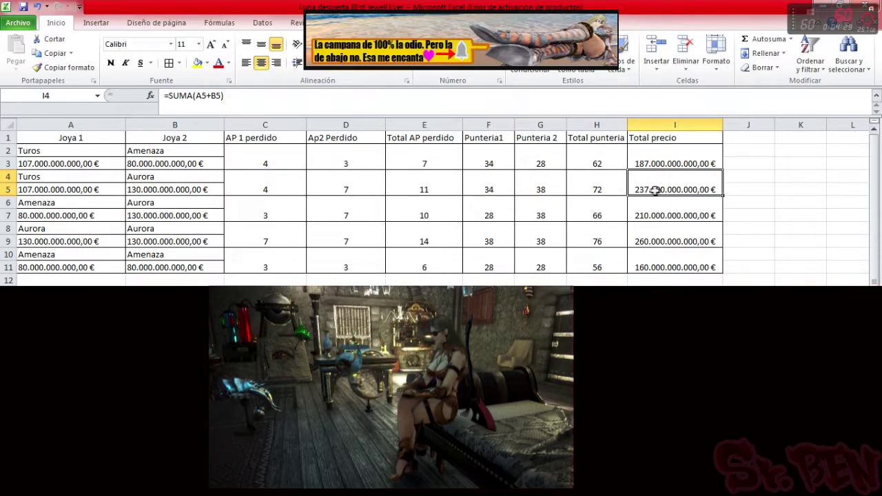
Step: Examine the lost AP of each jewel in the Amenaza and Aurora pairing
click(43, 202)
click(161, 205)
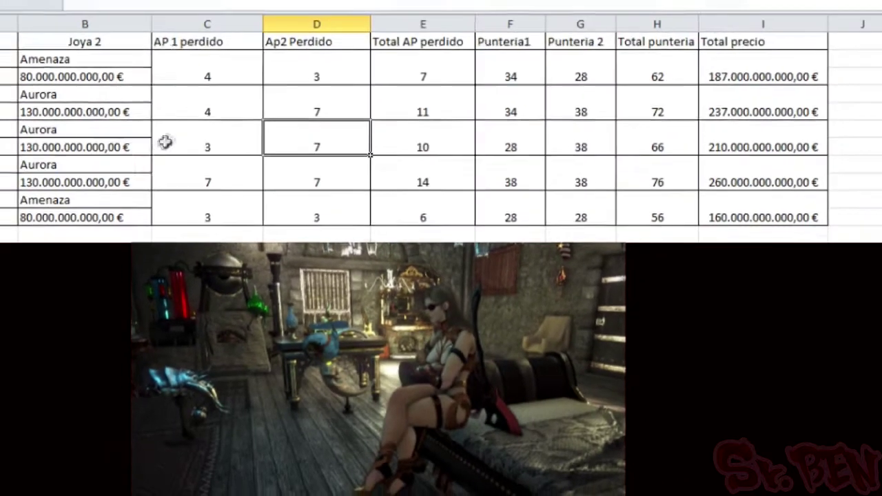
click(228, 179)
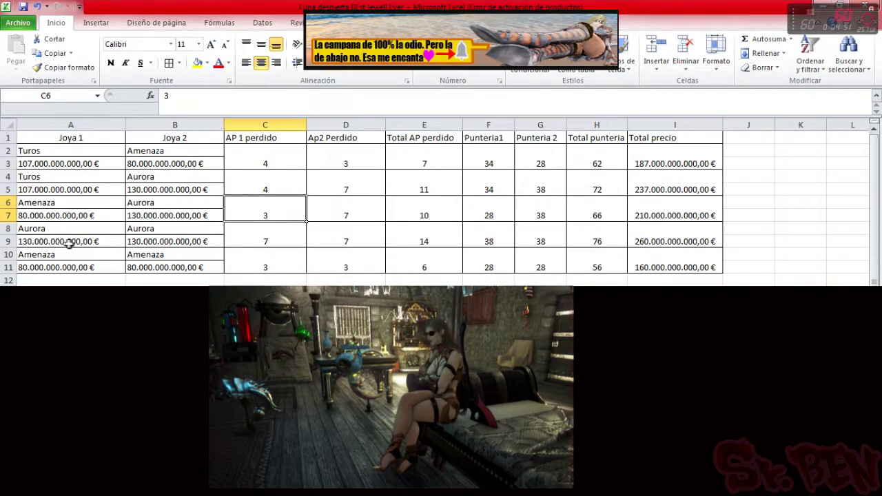
Step: Examine the lost AP and total price of the double Aurora and double Amenaza pairings
drag(85, 228, 134, 241)
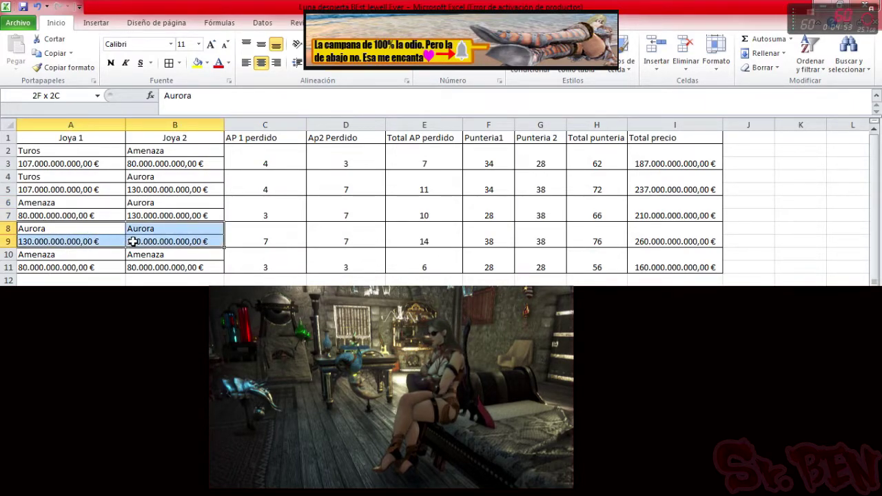
click(387, 249)
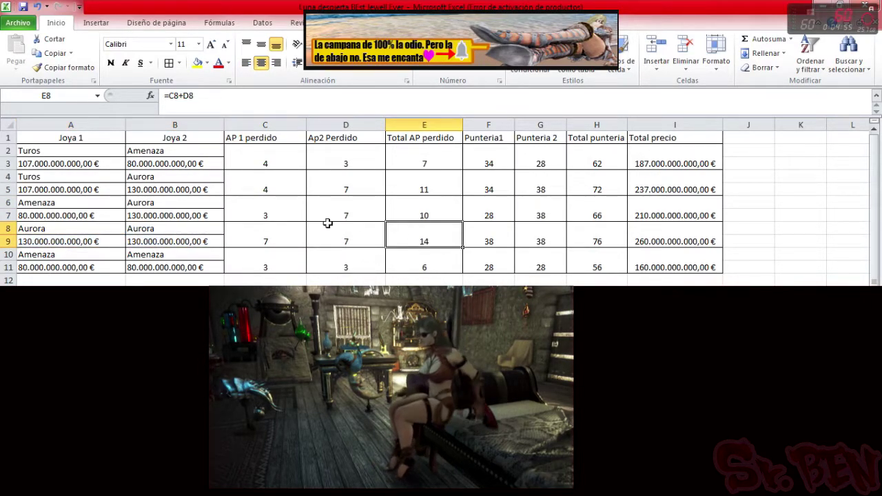
drag(261, 239, 310, 235)
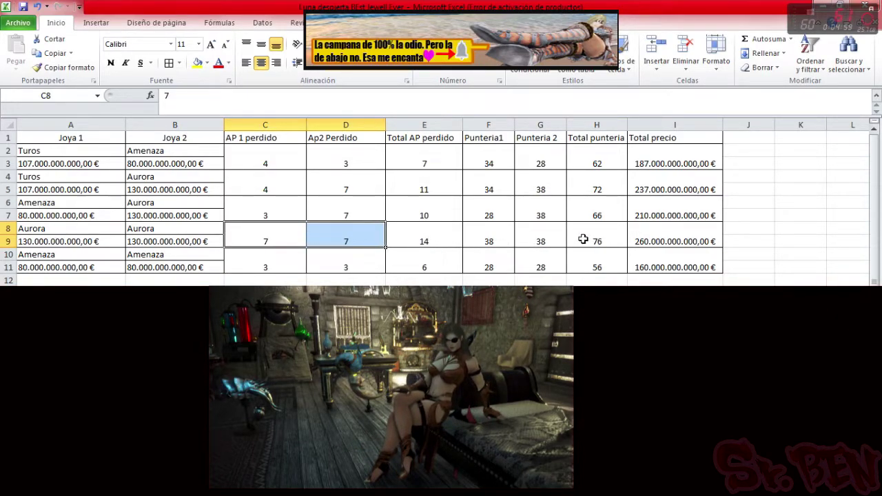
click(689, 243)
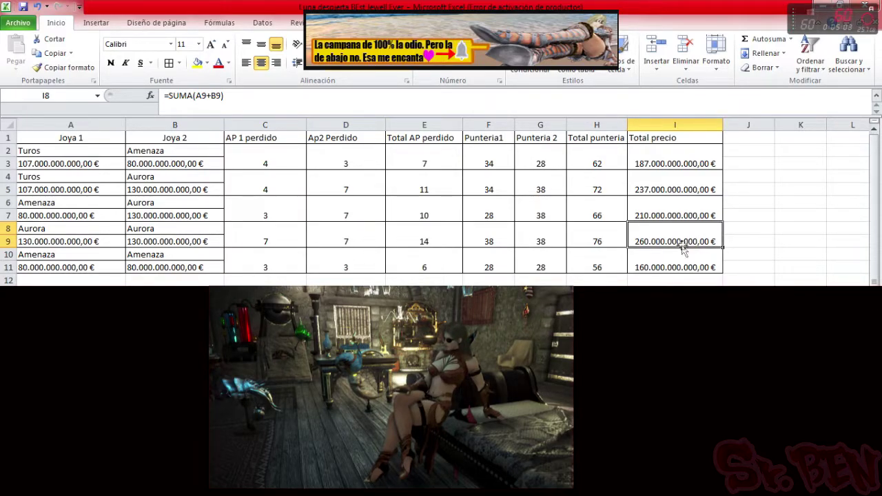
drag(59, 254, 148, 272)
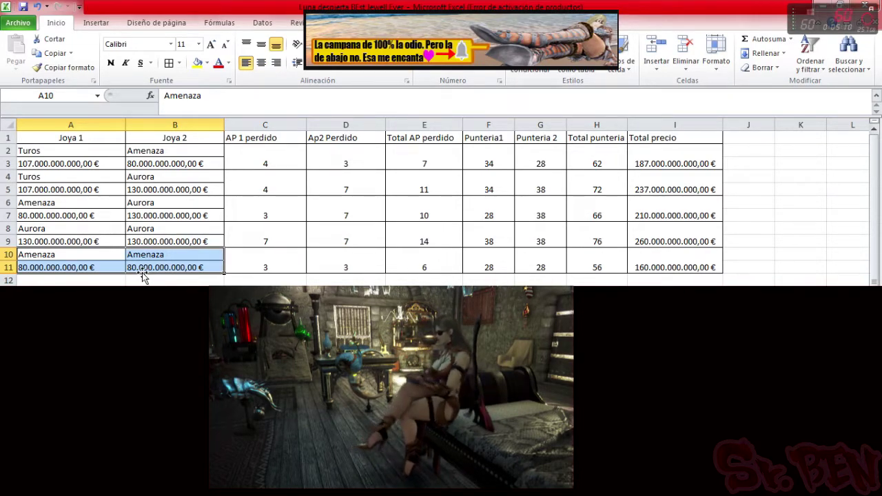
click(408, 266)
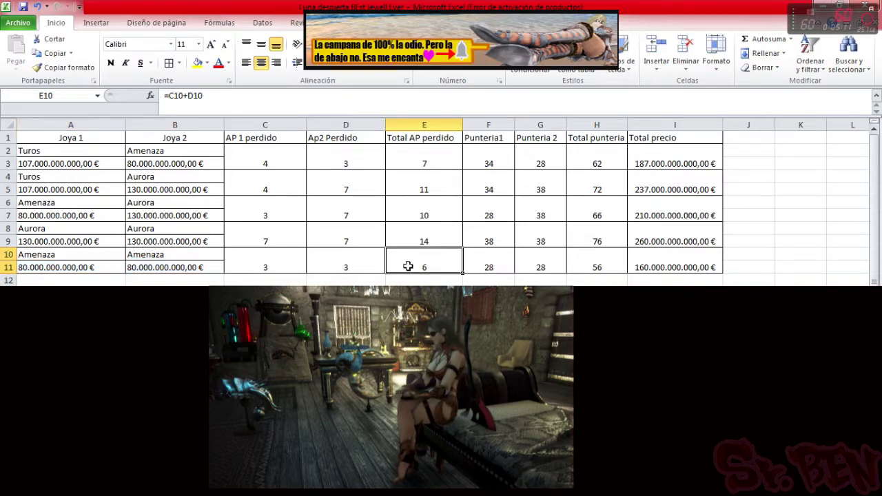
click(687, 267)
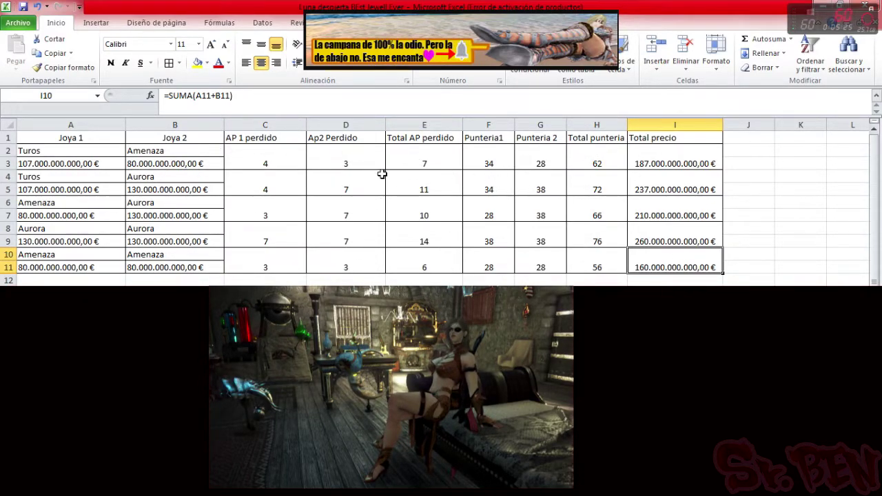
Step: Examine the Punteria value of each jewel and the Total punteria for the Turos and Amenaza pairing
click(33, 149)
click(506, 163)
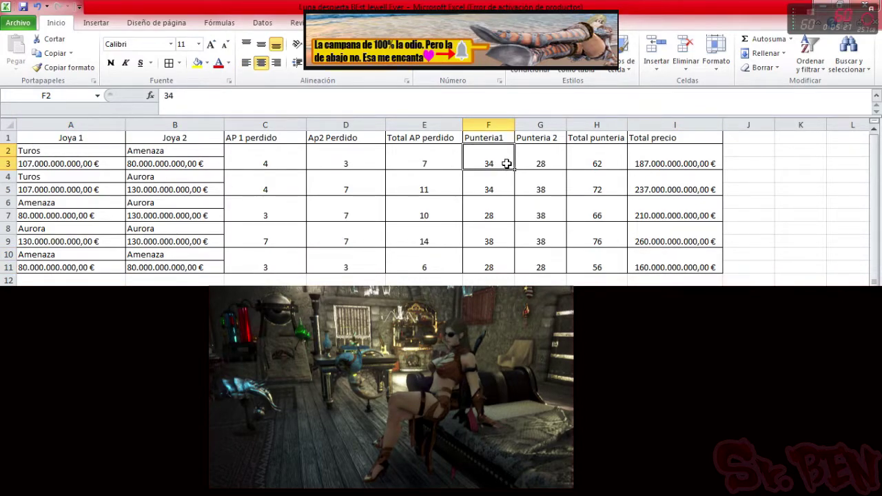
click(175, 155)
click(551, 164)
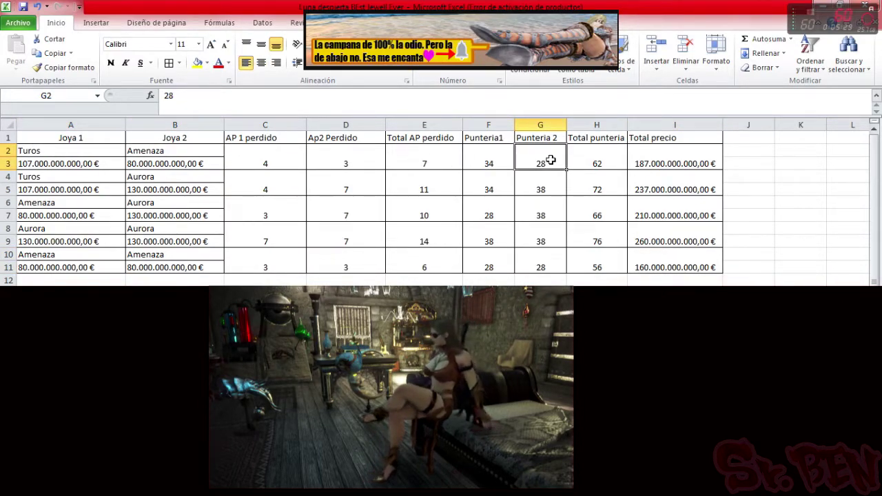
click(596, 155)
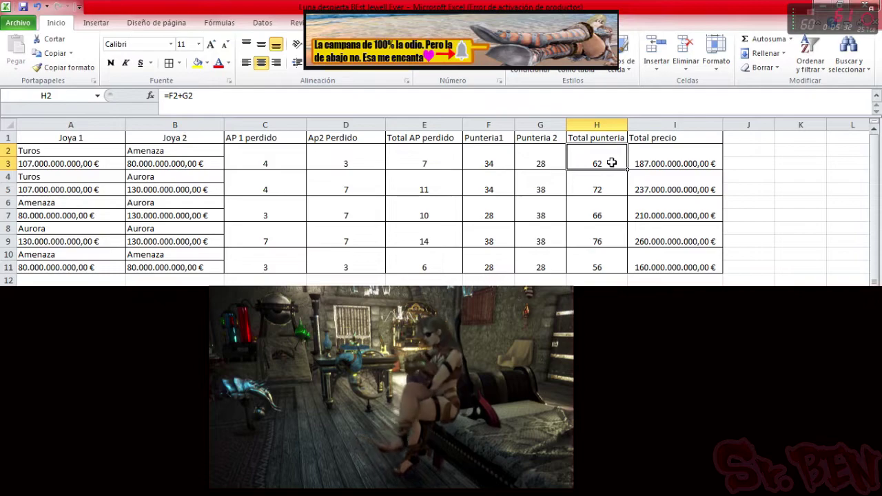
Step: Examine the Punteria value of each jewel and the Total punteria for the Turos and Aurora pairing
click(158, 186)
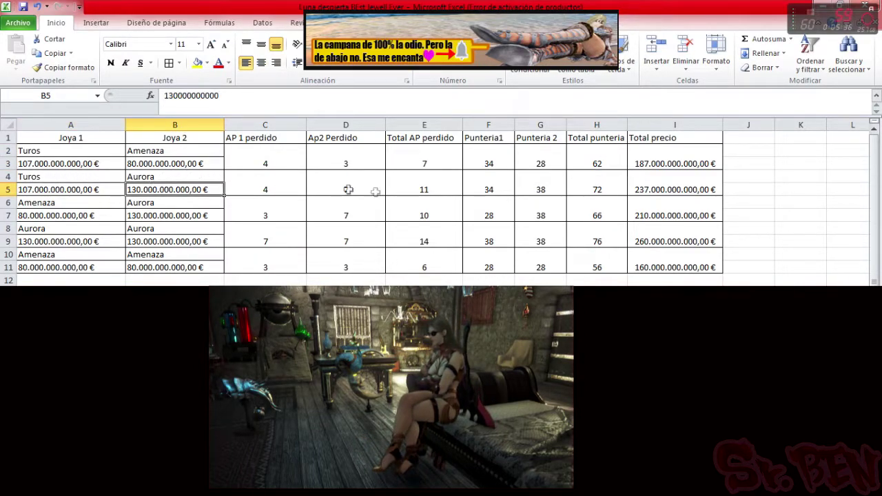
click(496, 188)
click(547, 184)
click(590, 185)
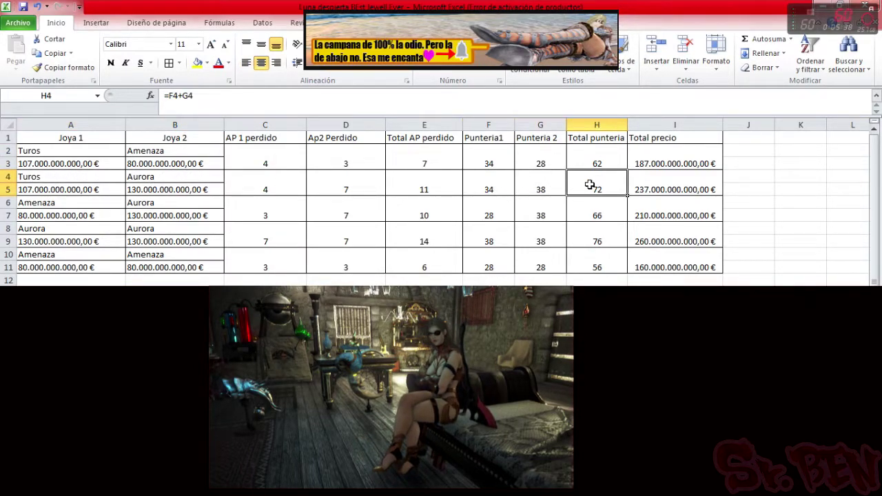
Step: Examine the Punteria value of each jewel and the Total punteria for the Amenaza and Aurora pairing
click(68, 204)
click(161, 212)
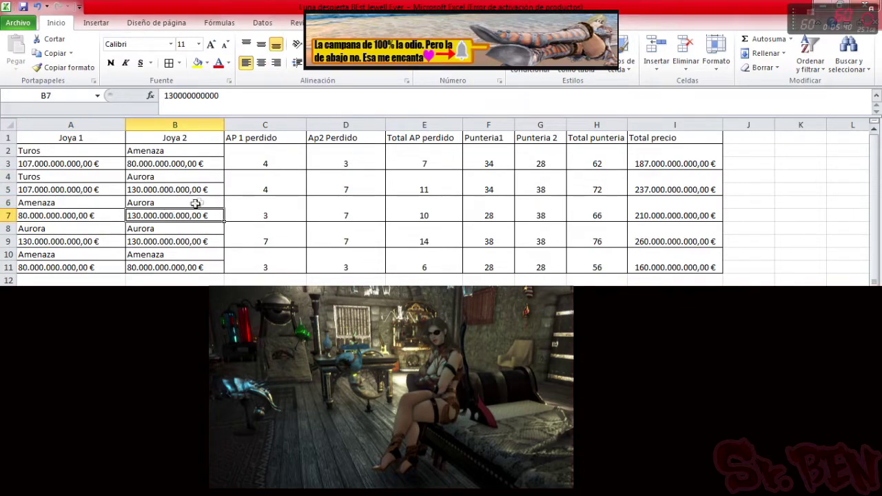
click(488, 204)
click(535, 209)
click(591, 211)
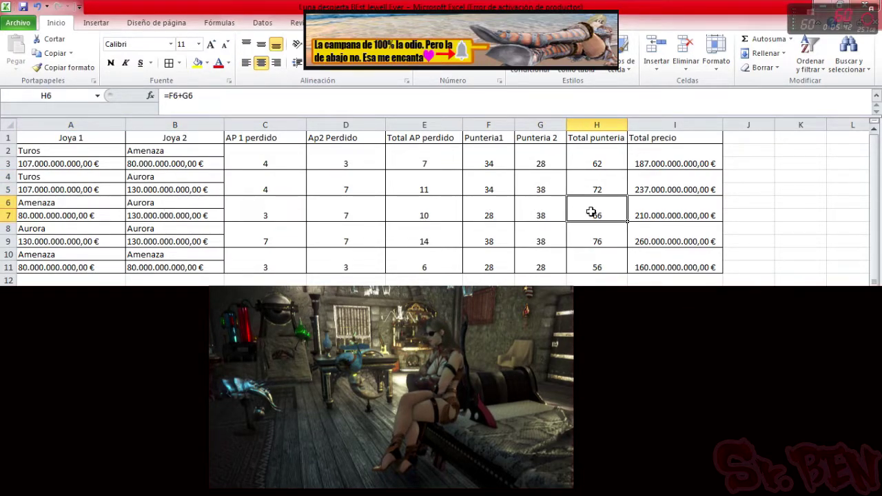
Step: Examine the Total punteria of the double Aurora and double Amenaza pairings
drag(35, 228, 173, 241)
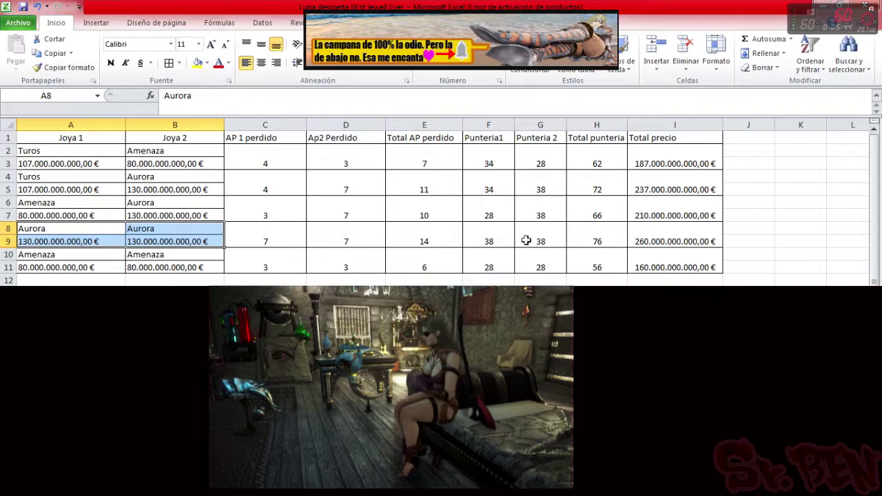
click(591, 234)
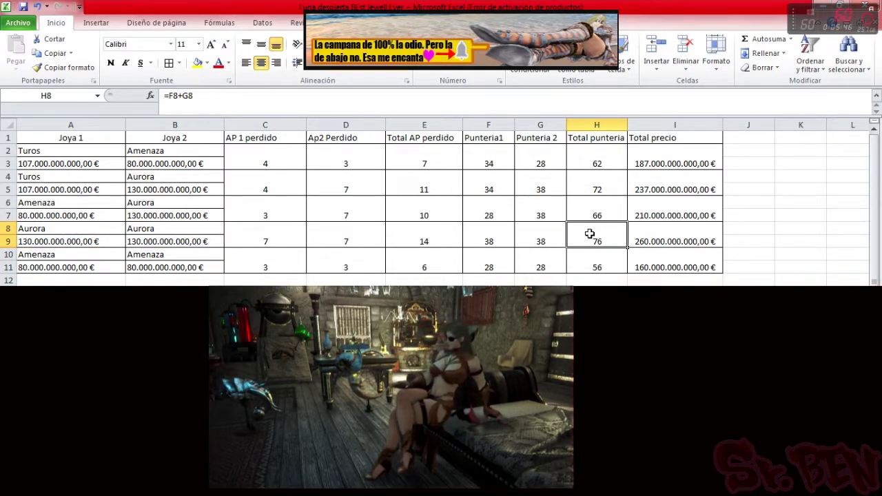
drag(68, 254, 169, 255)
click(593, 257)
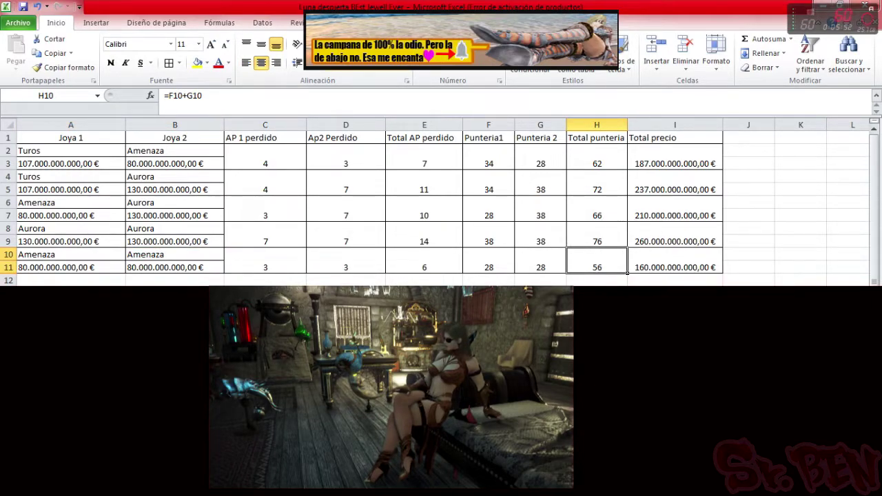
Step: Look over the Luna despierta table below the jewel pairings
drag(174, 293, 489, 332)
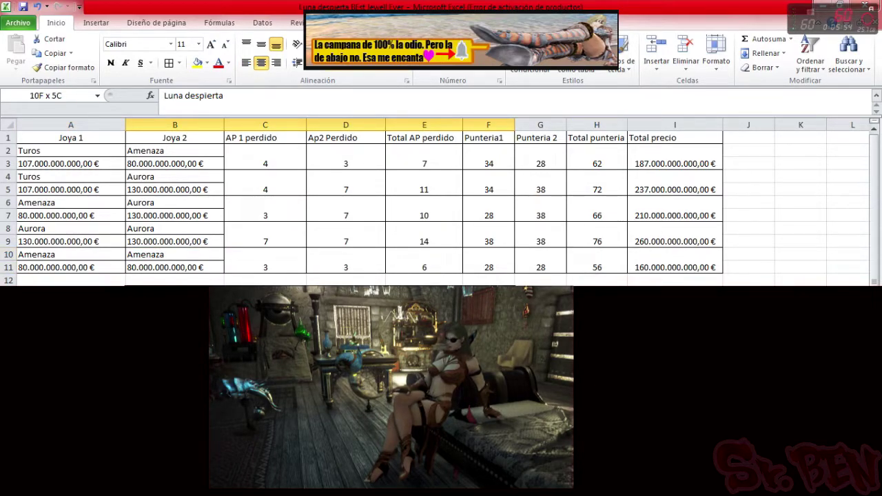
click(674, 358)
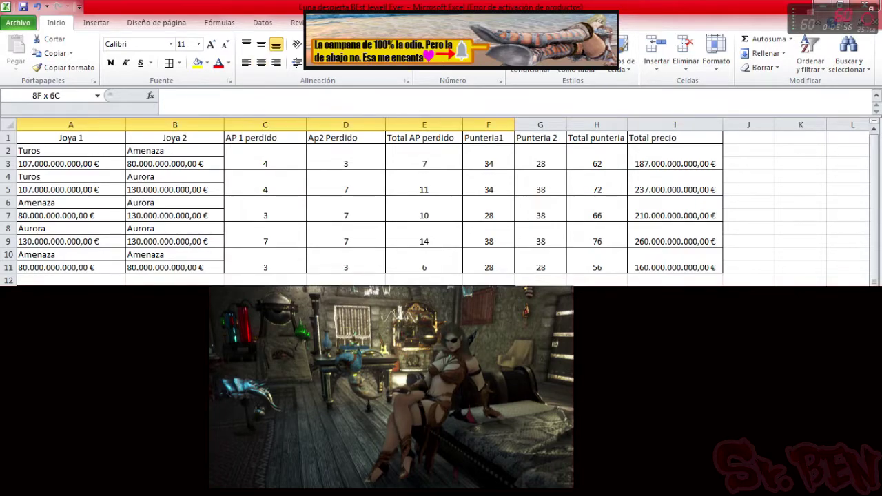
click(596, 384)
click(597, 332)
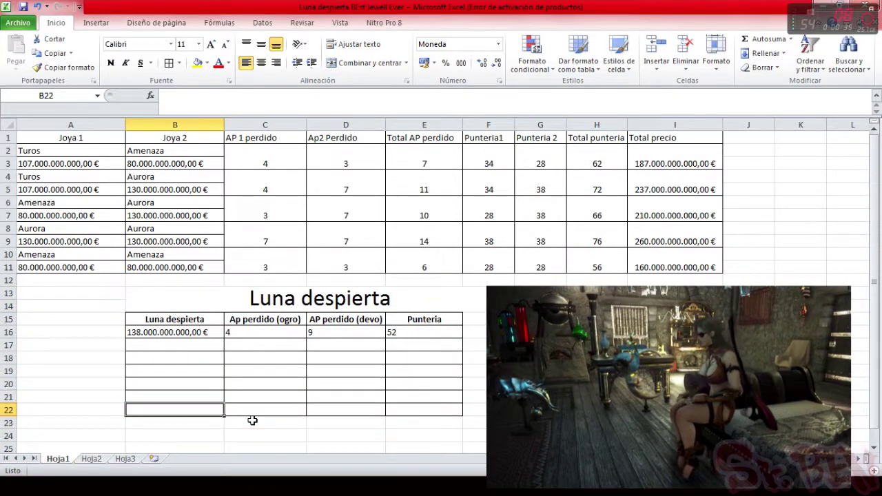
Step: Examine the Luna despierta price and compare its Punteria with the Total punteria of all jewel pairings
click(137, 332)
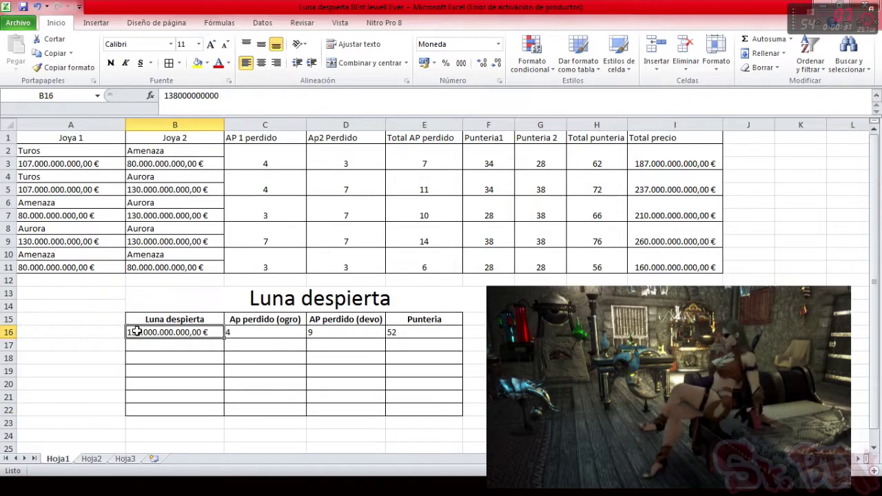
click(425, 334)
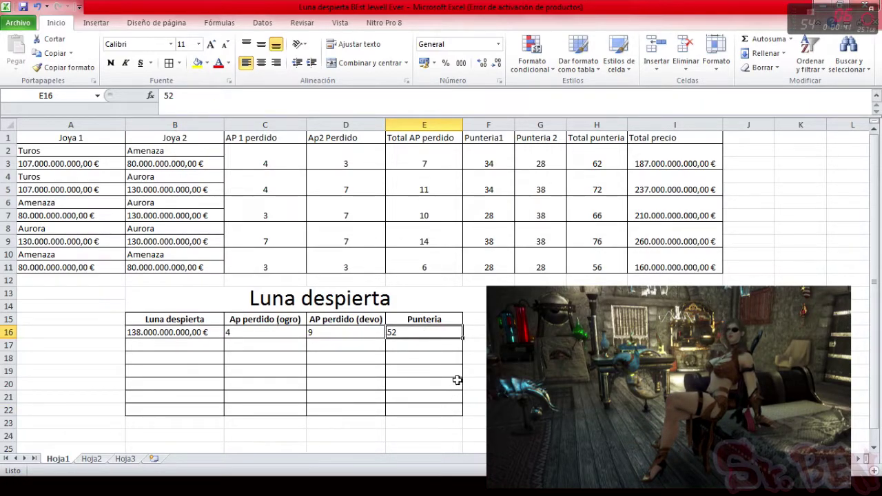
click(424, 366)
click(429, 334)
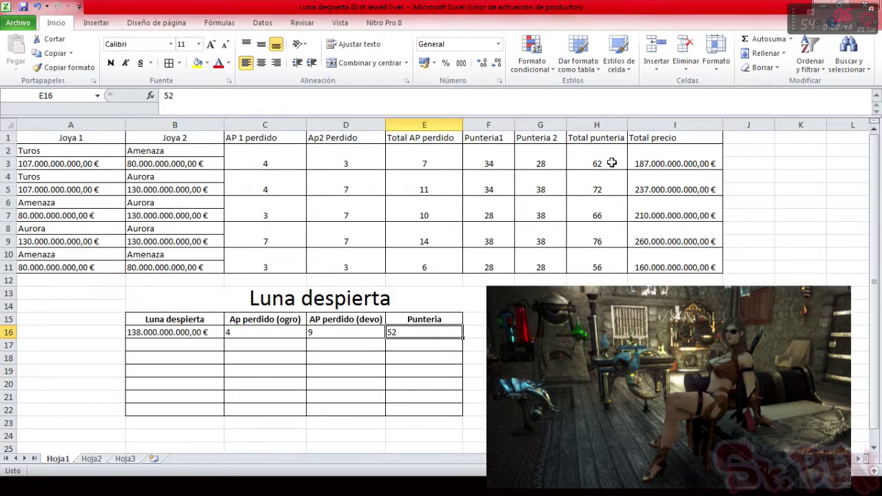
drag(603, 161, 594, 263)
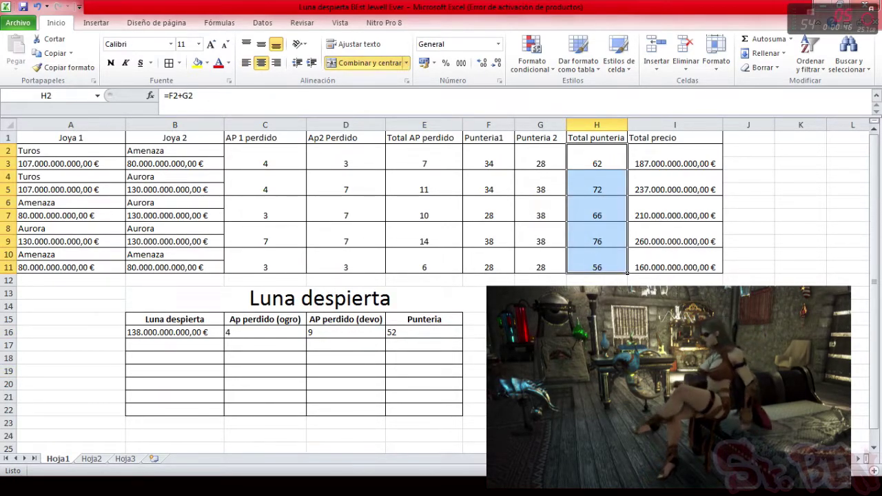
Step: Match the Total punteria values to the double Amenaza, double Aurora, and Turos and Aurora pairings
click(598, 269)
drag(87, 254, 133, 265)
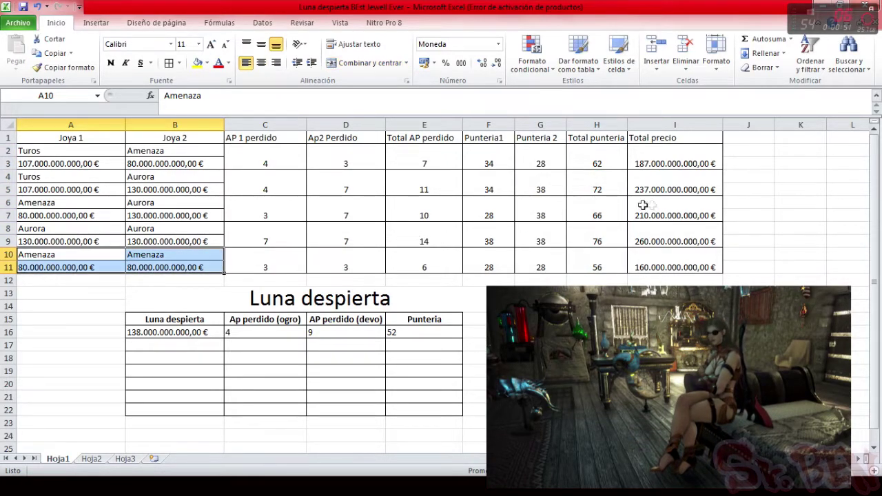
click(584, 235)
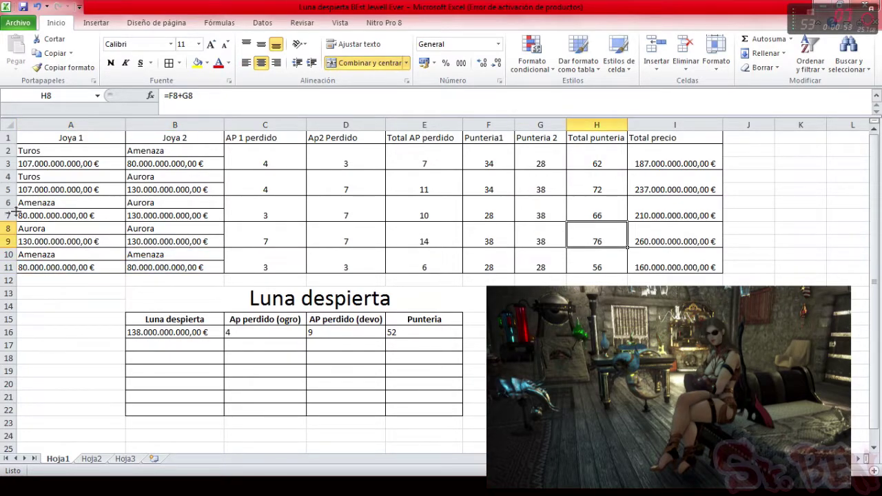
drag(38, 224, 148, 239)
drag(55, 180, 147, 187)
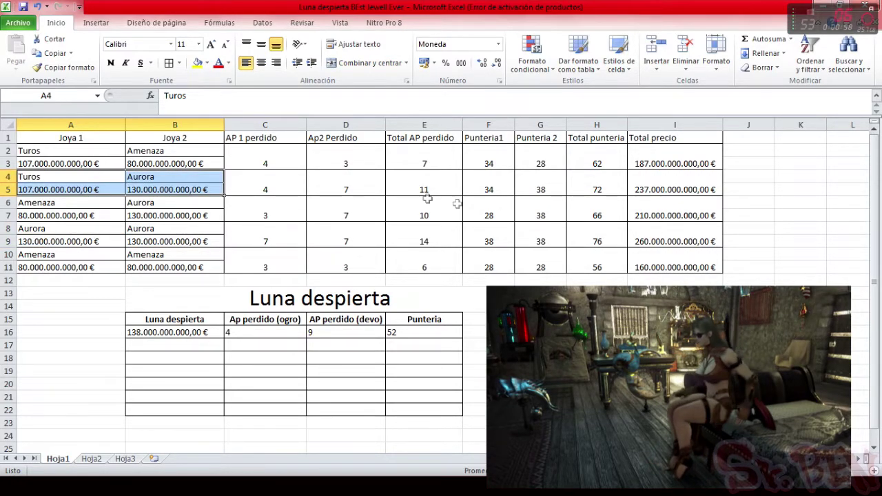
click(607, 186)
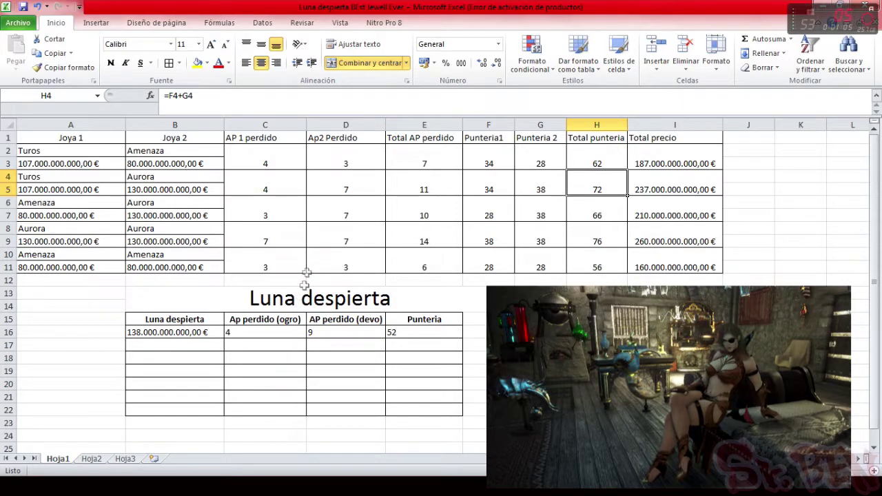
Step: Examine the lost AP of each jewel and the Total AP perdido for the Turos and Aurora pairing
click(267, 186)
text(4)
click(342, 178)
click(436, 191)
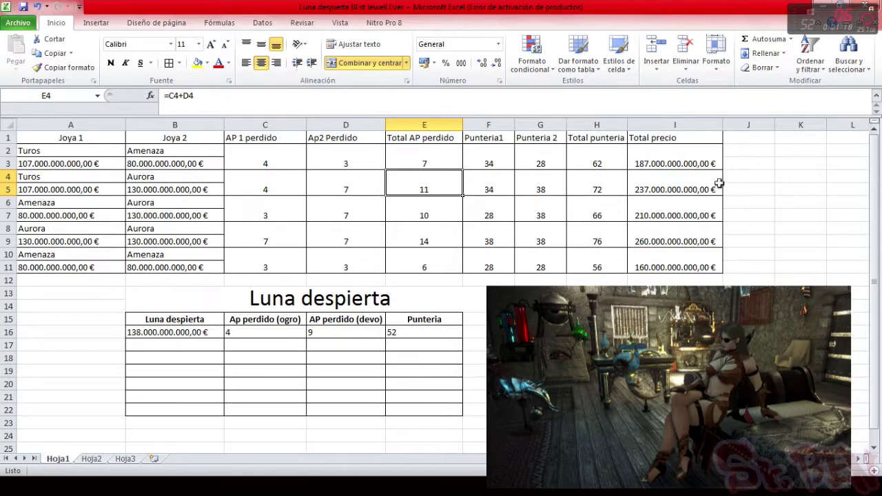
Step: Compare the Total precio of all pairings with the Luna despierta price and check the Luna despierta lost AP for ogro and devo
drag(689, 163, 678, 267)
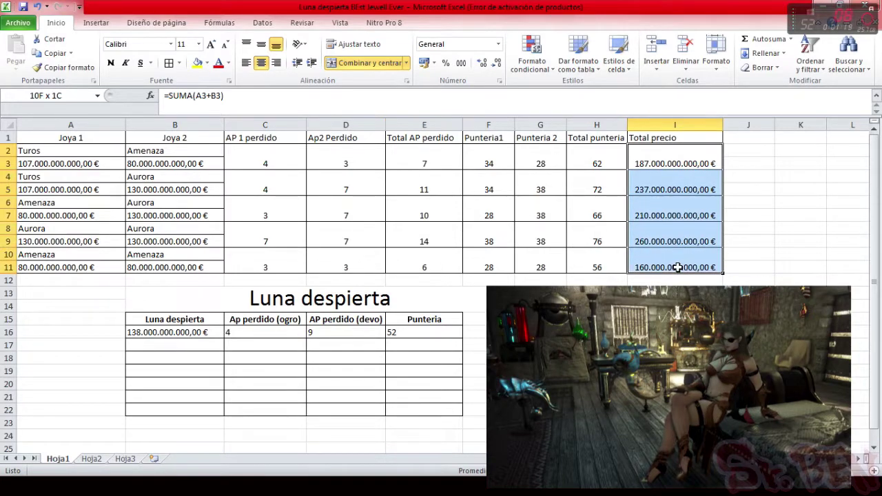
click(153, 330)
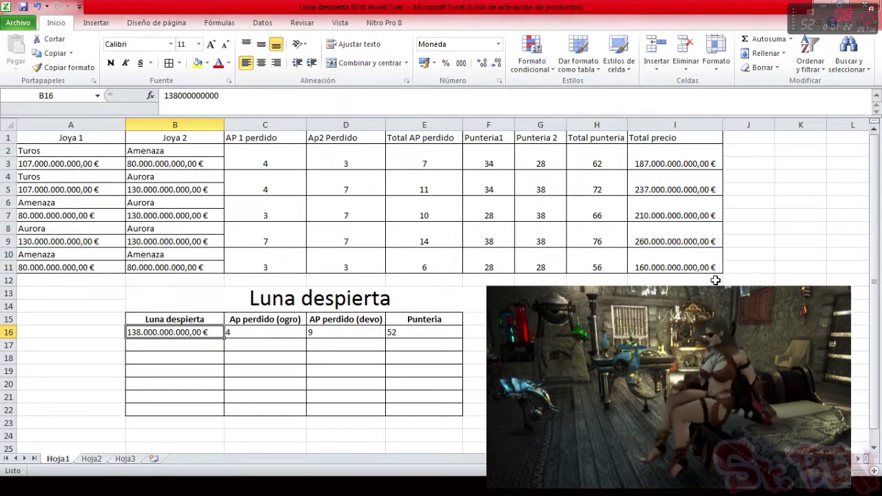
drag(341, 322, 330, 407)
click(254, 332)
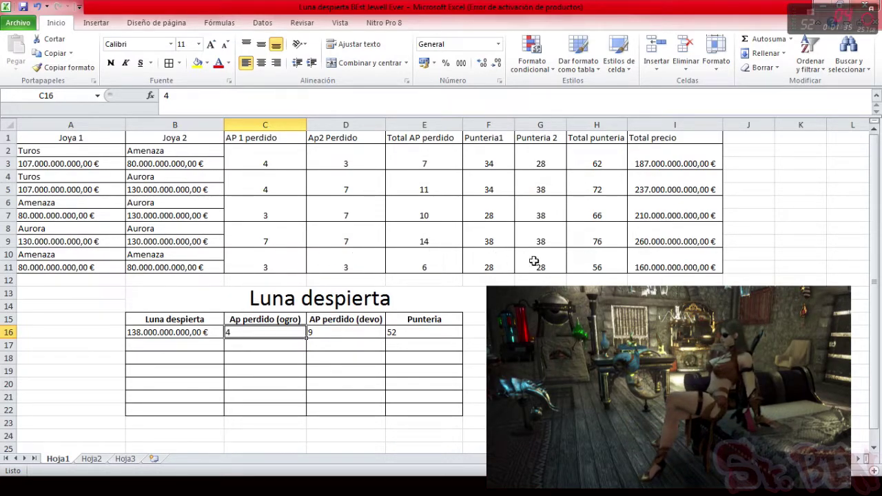
Step: Compare the Total AP perdido across all pairings, focusing on double Amenaza and double Aurora
click(426, 147)
drag(427, 146, 415, 262)
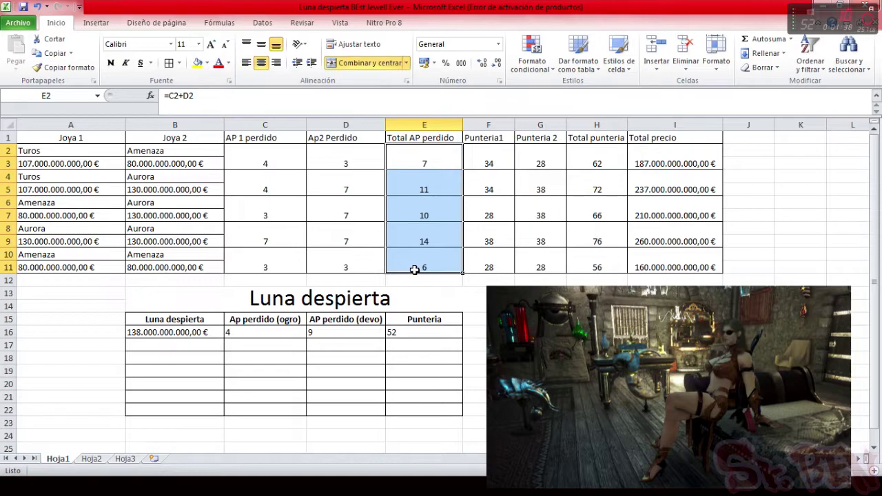
click(419, 267)
click(424, 239)
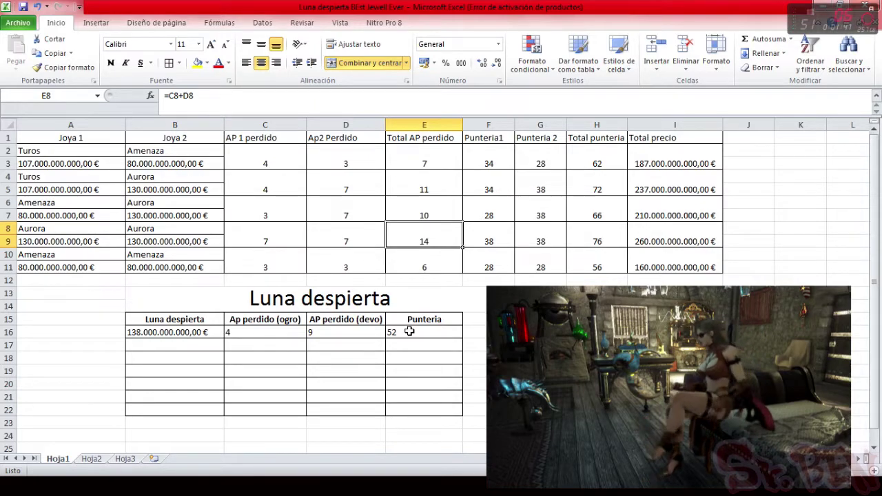
Step: Compare the Total punteria across all pairings, ending on the Turos and Amenaza pairing
click(596, 159)
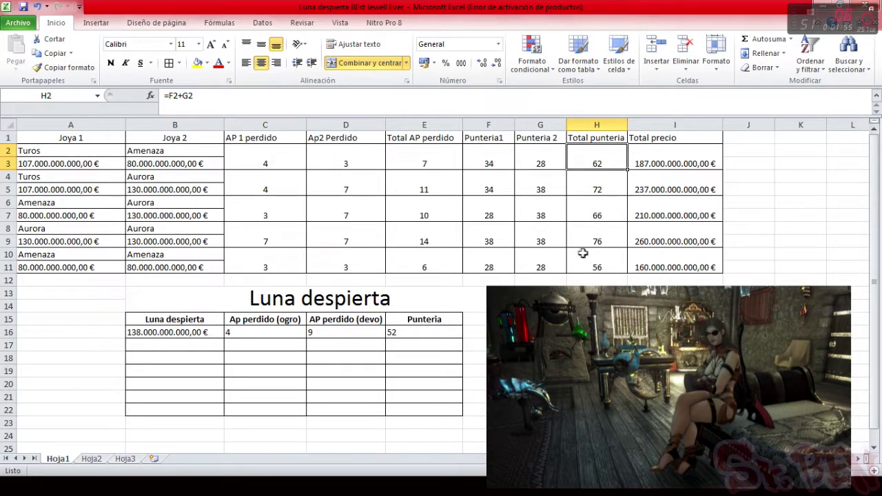
drag(594, 257, 614, 151)
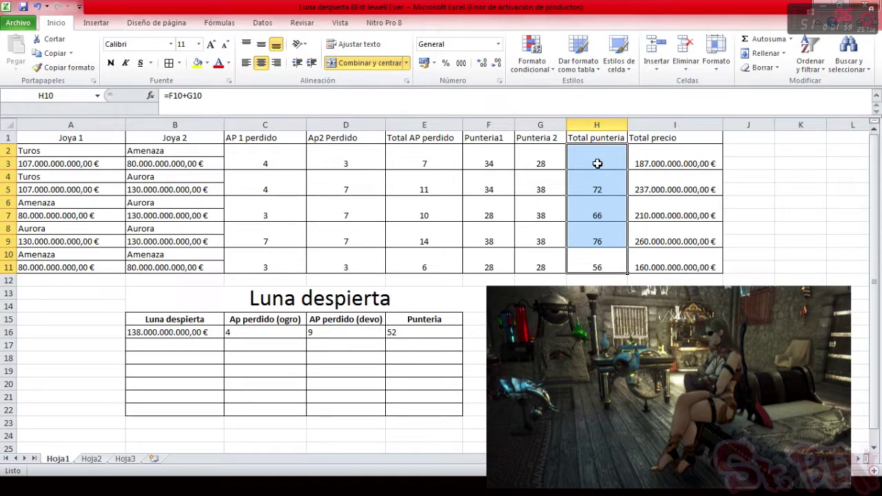
click(596, 163)
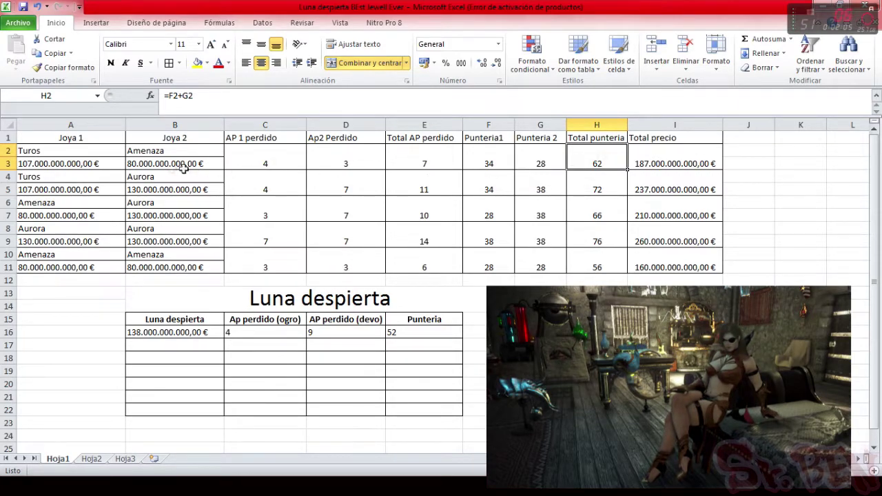
Step: Examine the Total AP perdido and Total precio of the Turos and Amenaza pairing
click(53, 153)
drag(54, 153, 198, 164)
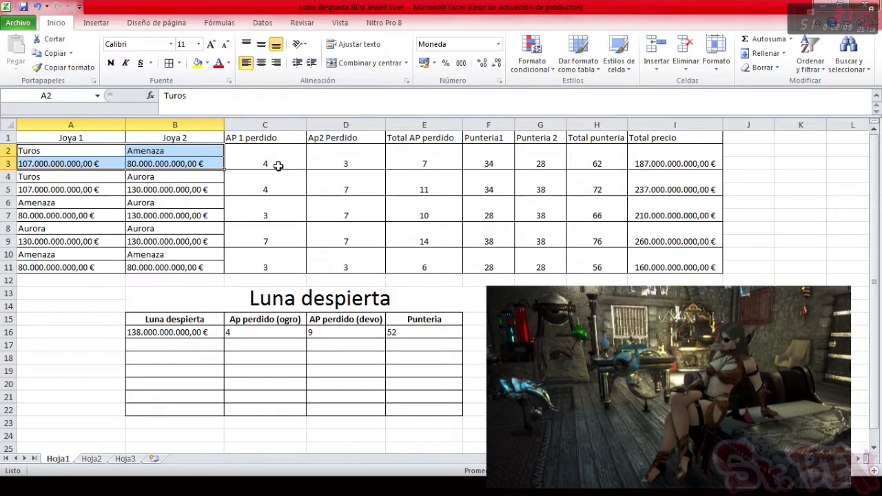
click(423, 161)
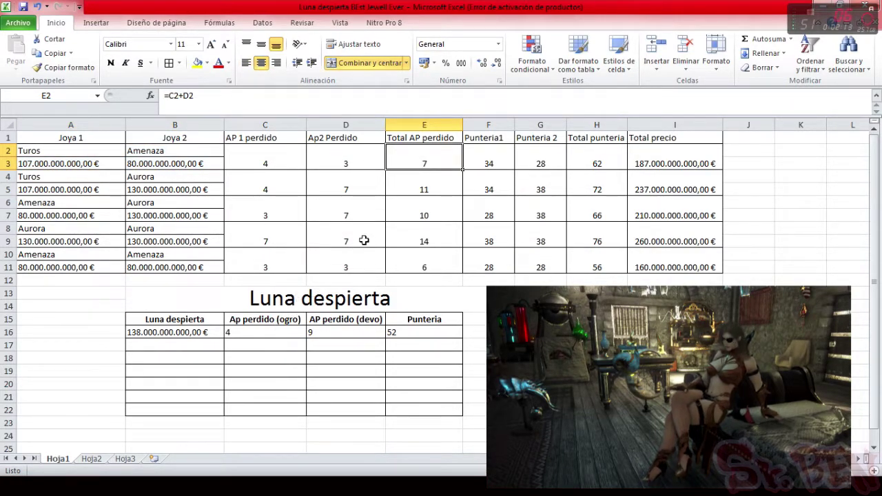
click(683, 155)
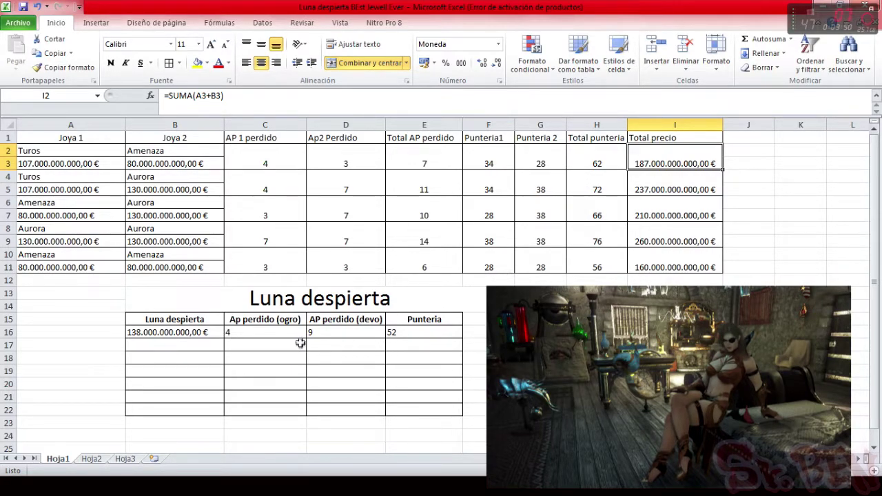
Step: Review the Luna despierta Punteria and compare its price with the Total precio of all pairings
click(310, 306)
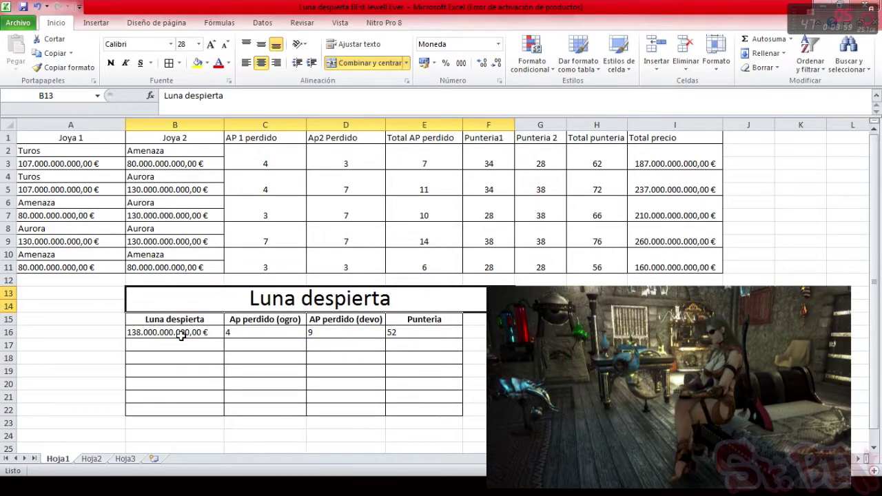
click(412, 332)
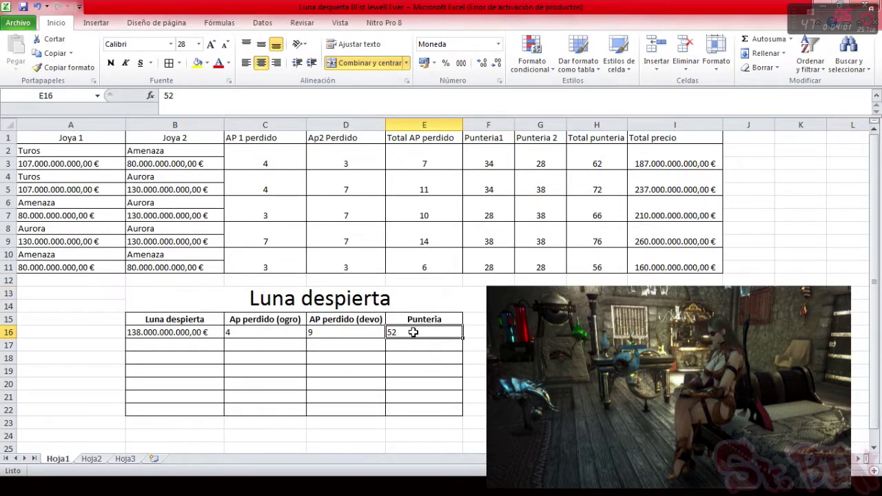
click(194, 332)
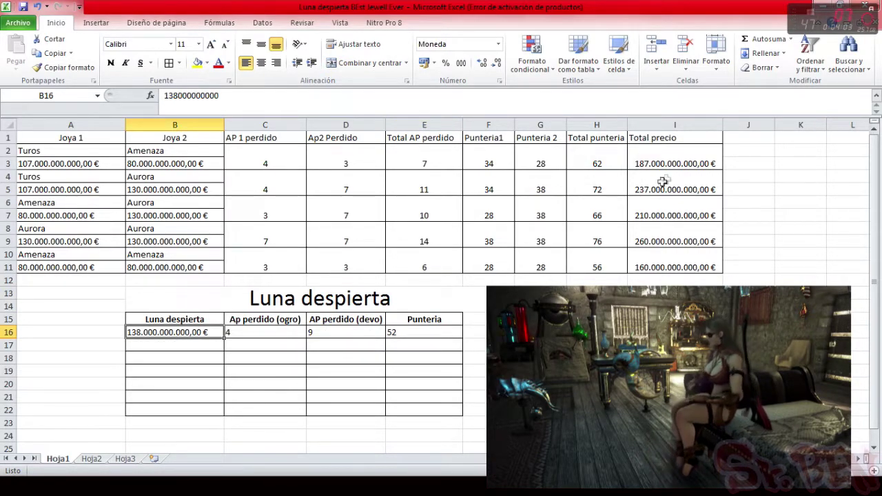
drag(659, 172, 669, 269)
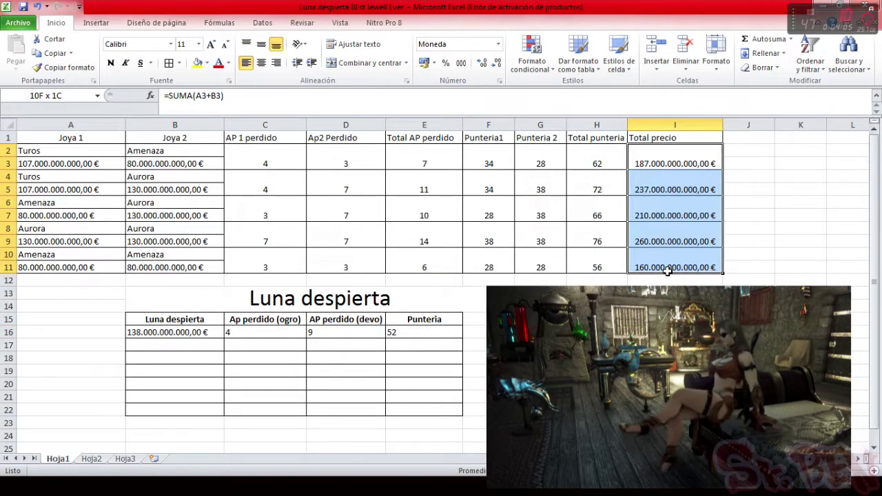
Step: Compare the Luna despierta Punteria with the Total punteria of the jewel pairings
click(414, 333)
drag(583, 160, 577, 218)
click(446, 333)
drag(587, 266, 589, 160)
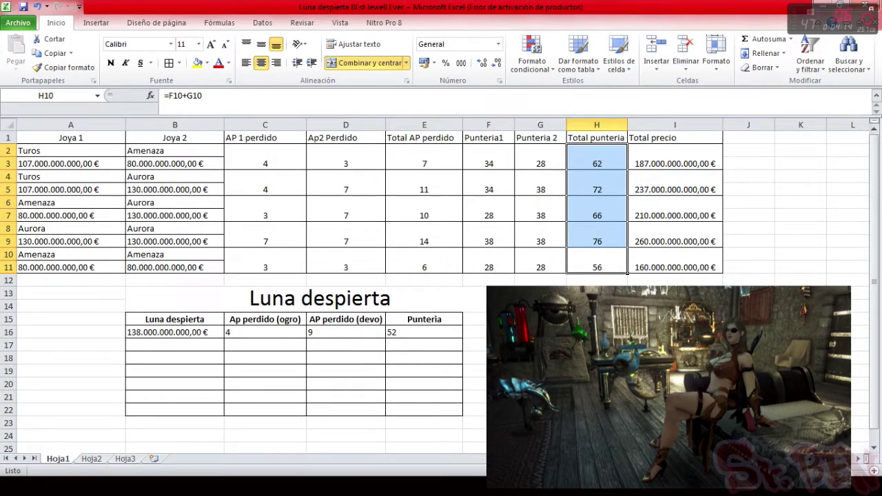